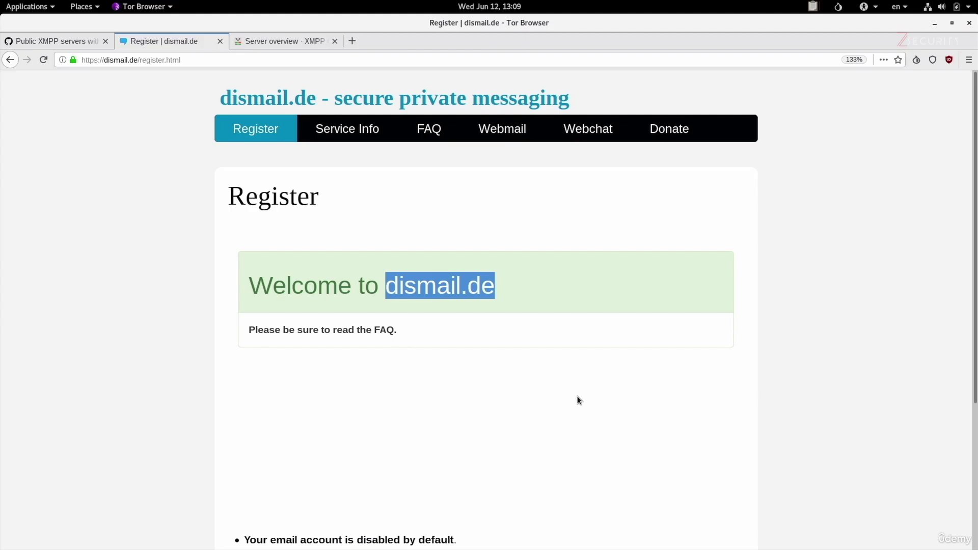
# - Close Tor Browser on the dismail.de registration page, leaving the empty Tails desktop
pyautogui.hotkey('ctrl', 'alt', 'Down')
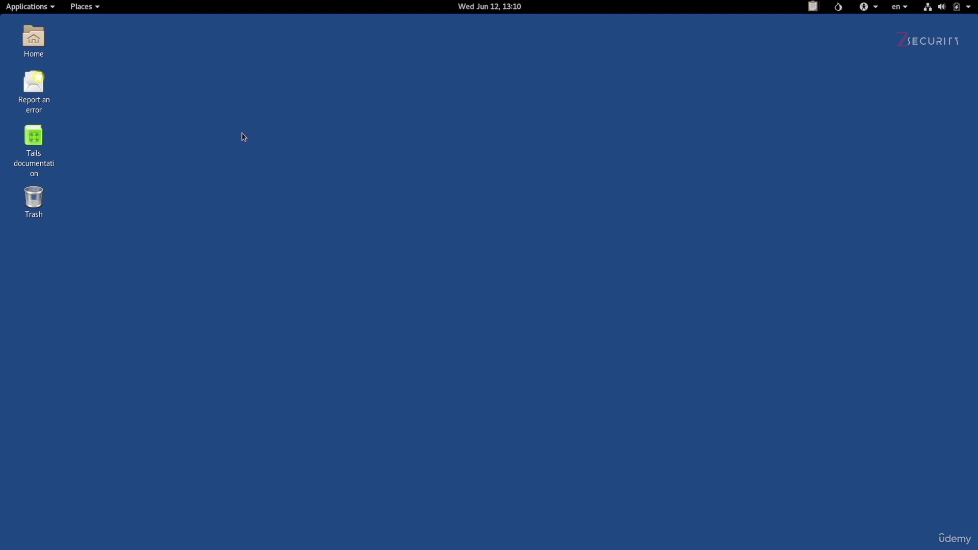
# - Launch Pidgin Internet Messenger from the Applications menu
pyautogui.click(39, 12)
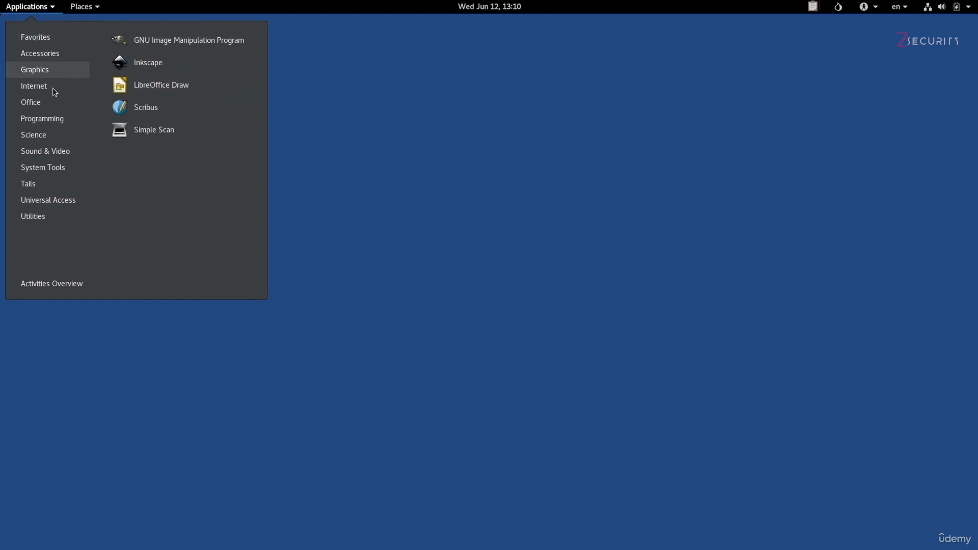
pyautogui.moveTo(33, 86)
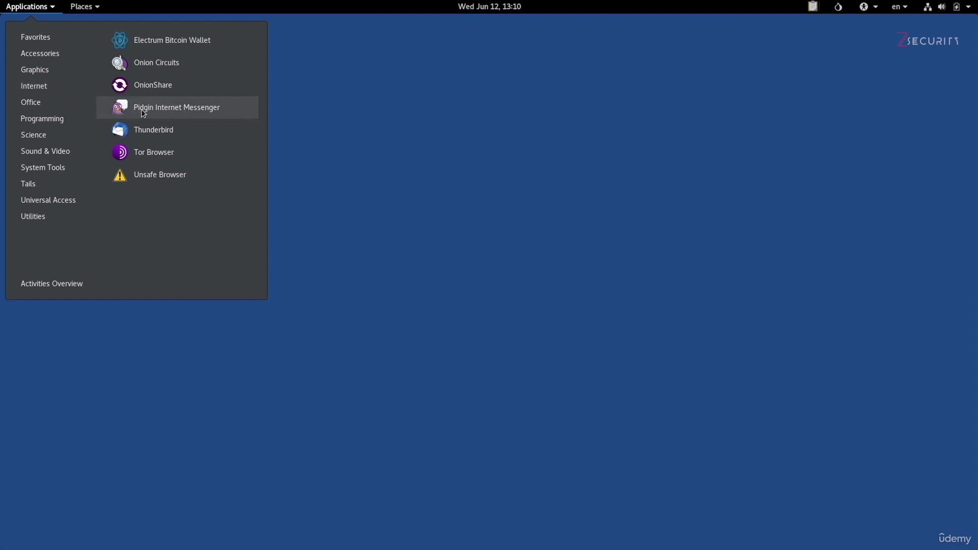
pyautogui.click(209, 110)
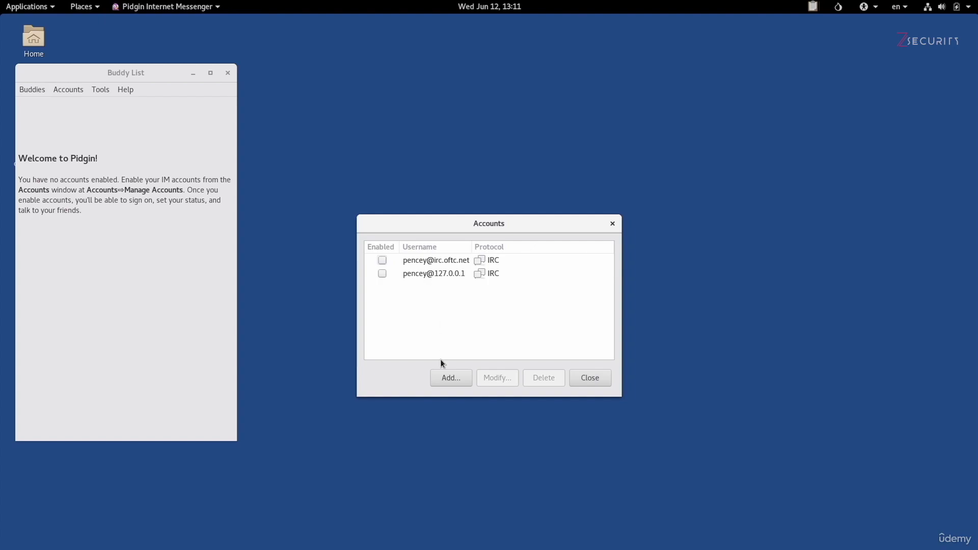
# - Fill in a new XMPP account with a username, domain dismail.de and password
pyautogui.click(443, 377)
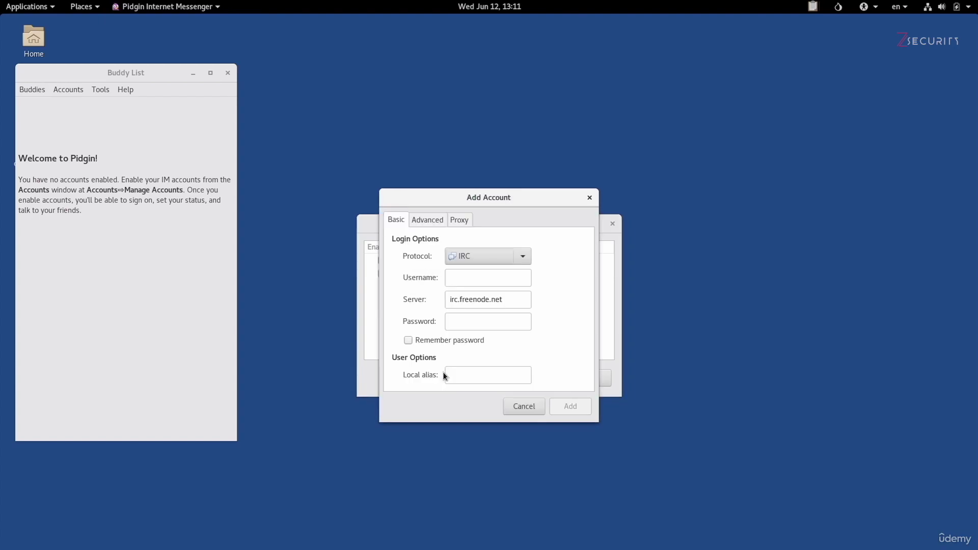
pyautogui.click(525, 260)
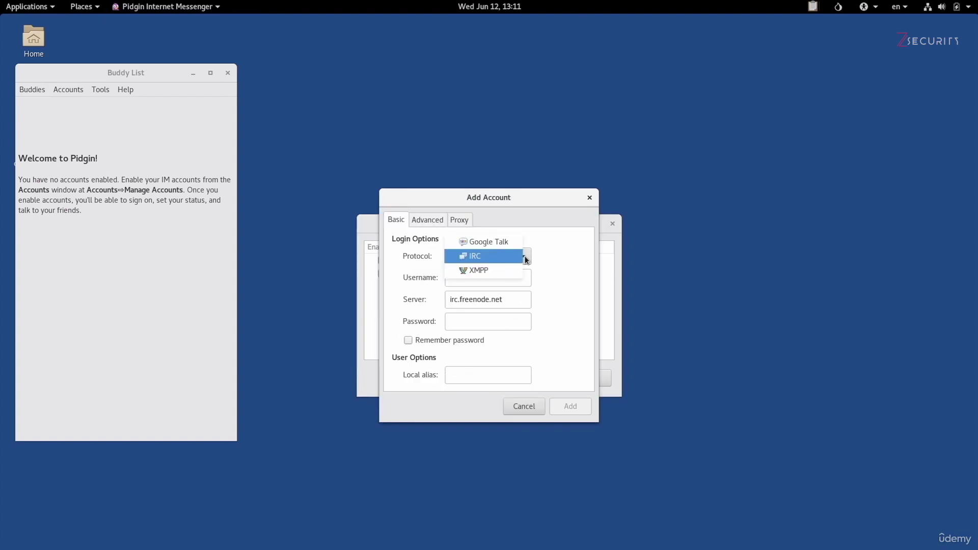
pyautogui.click(493, 274)
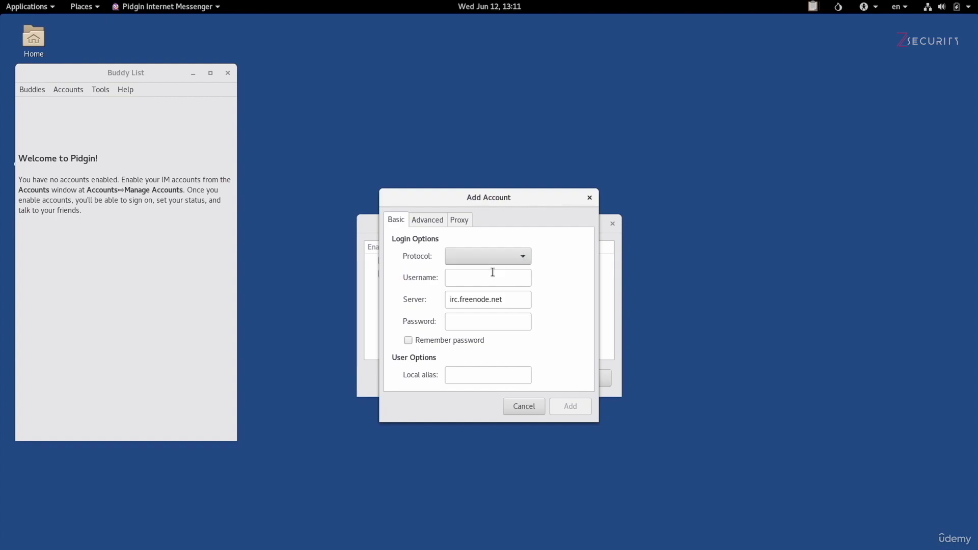
pyautogui.click(495, 279)
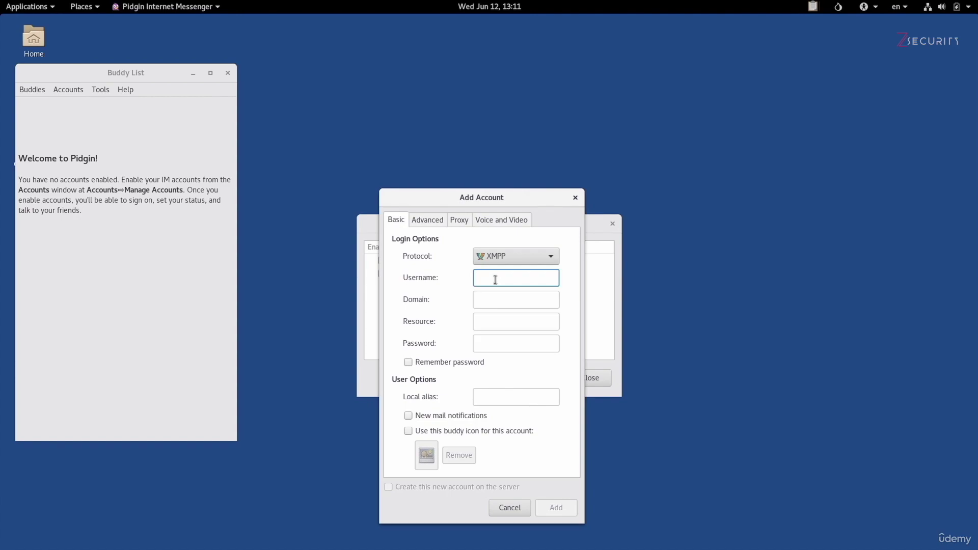
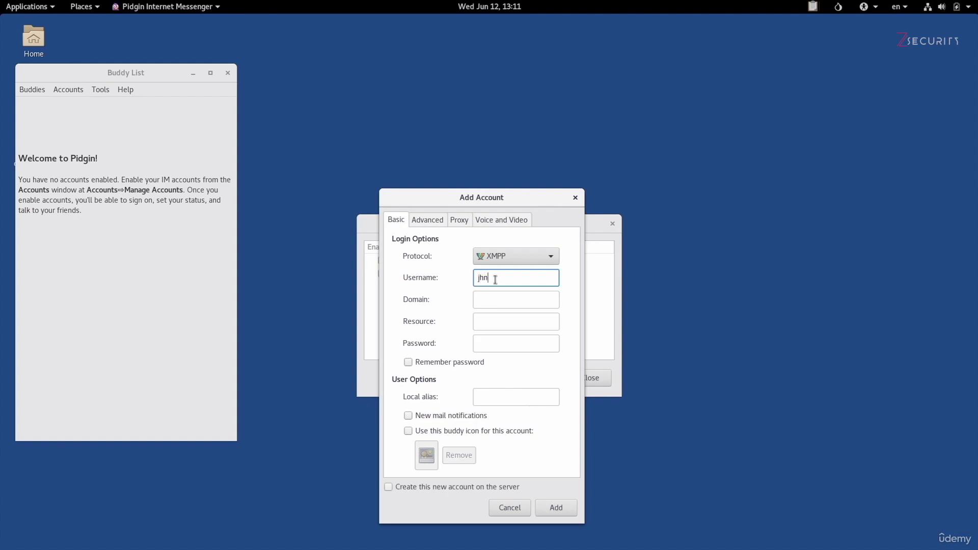
pyautogui.press('Tab')
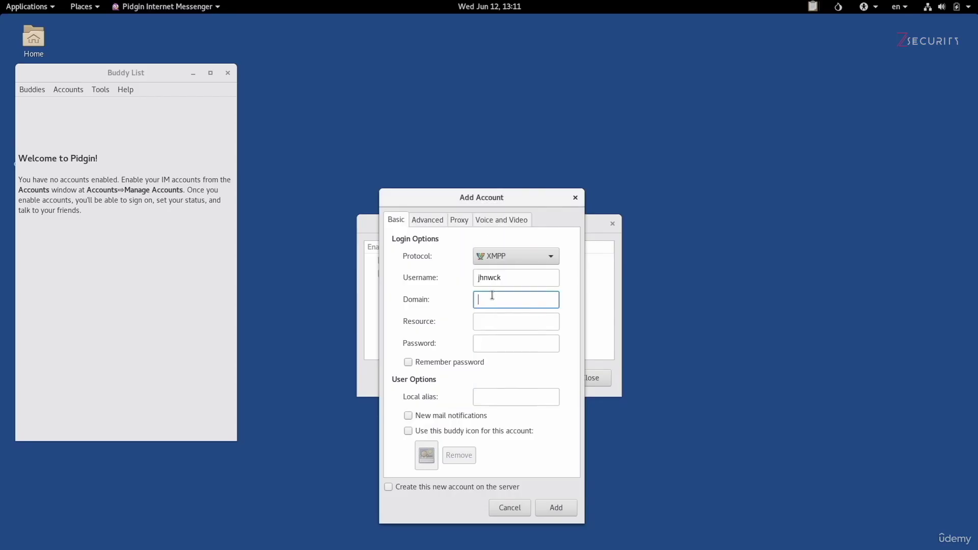
pyautogui.click(507, 345)
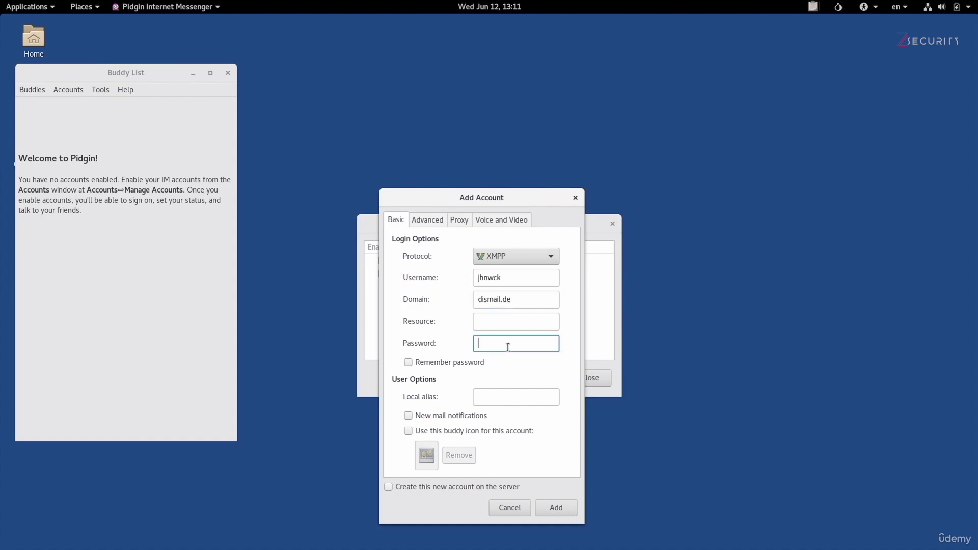
pyautogui.write('pa')
pyautogui.write('sswor')
pyautogui.write('d')
# - Save the dismail.de XMPP account and leave the status on Available
pyautogui.click(556, 508)
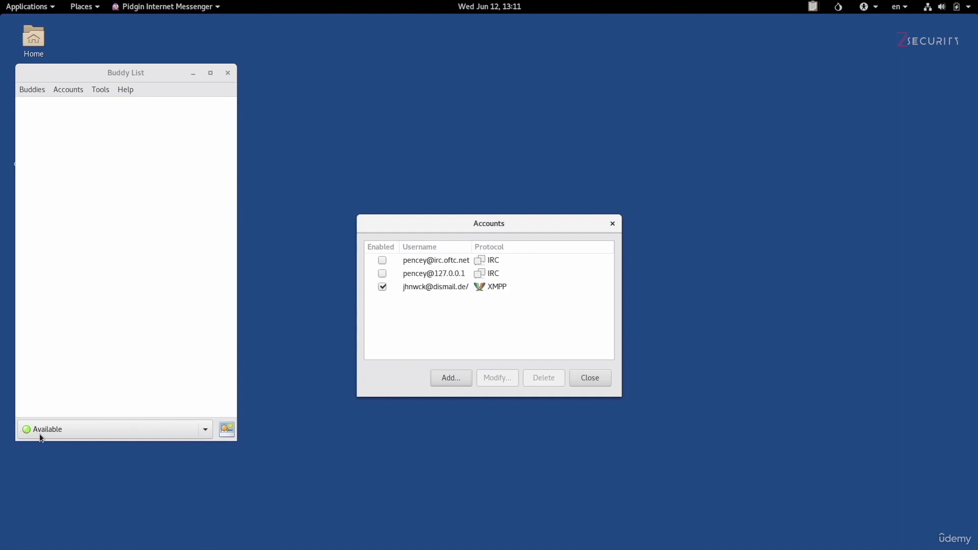
pyautogui.click(87, 434)
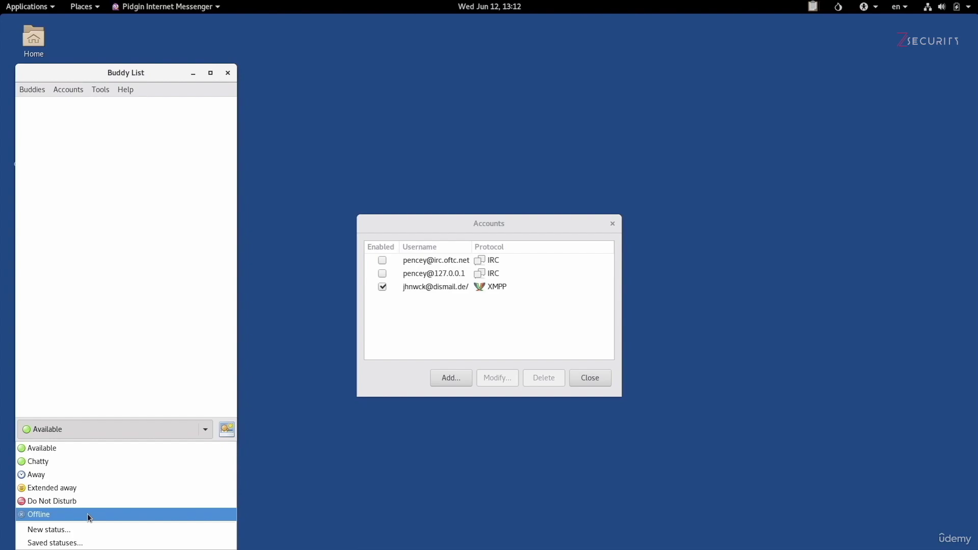
pyautogui.click(107, 298)
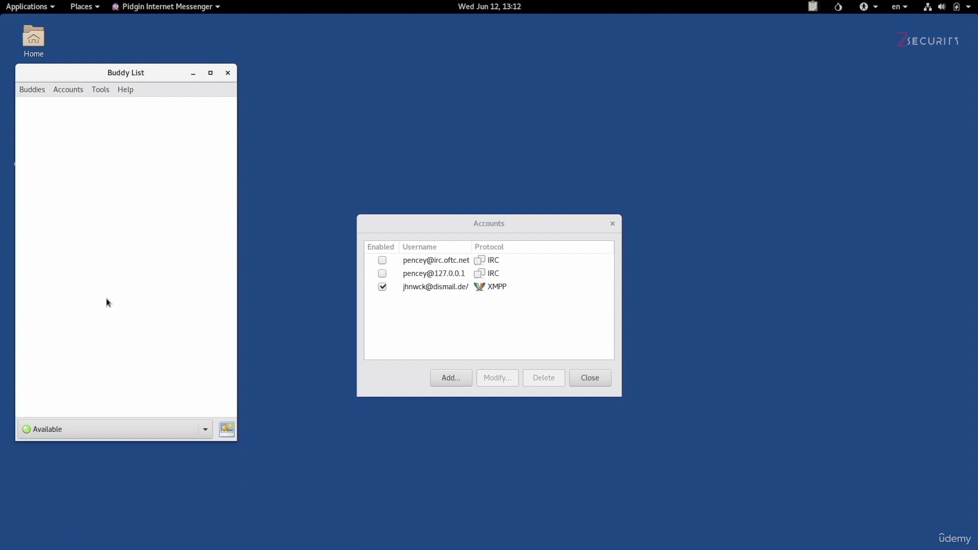
# - Start a new buddy on the dismail.de account with a jabber.systemli.org address
pyautogui.click(29, 89)
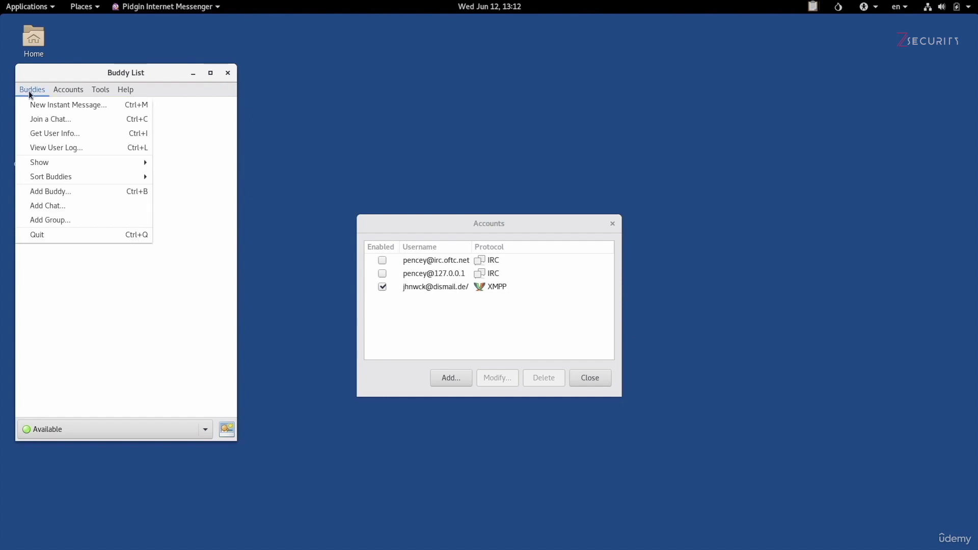
pyautogui.click(62, 196)
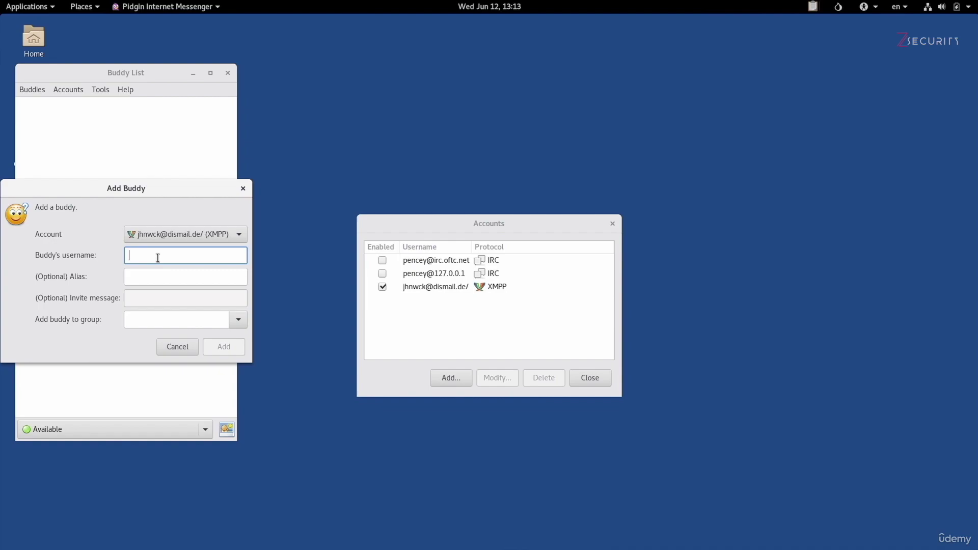
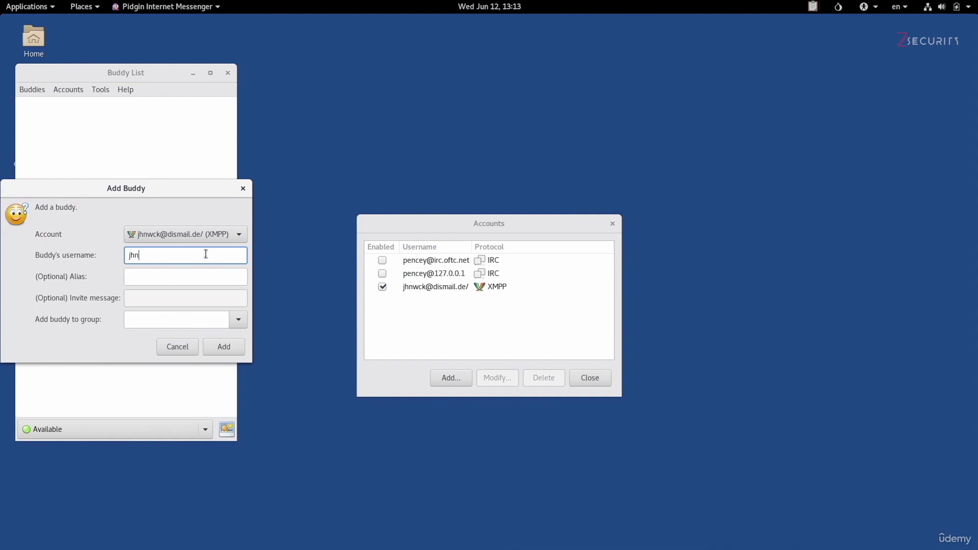
pyautogui.moveTo(162, 258); pyautogui.dragTo(228, 265)
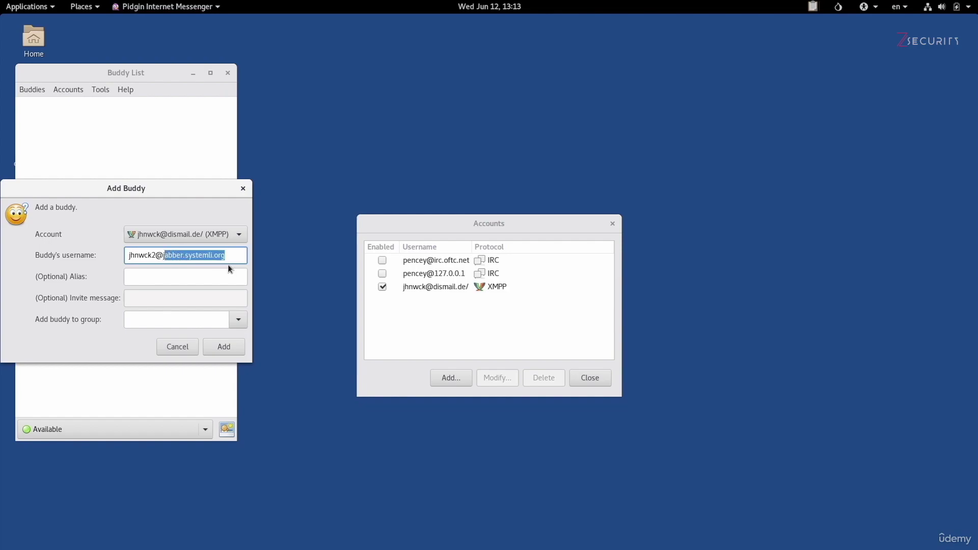
pyautogui.click(237, 257)
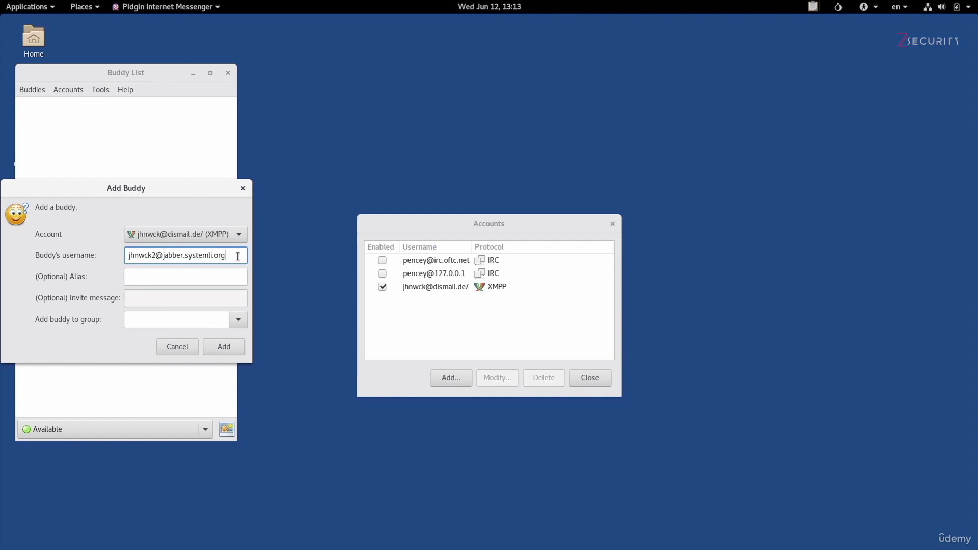
# - Add the jabber.systemli.org buddy, then authorize and add back the dismail.de user
pyautogui.click(225, 347)
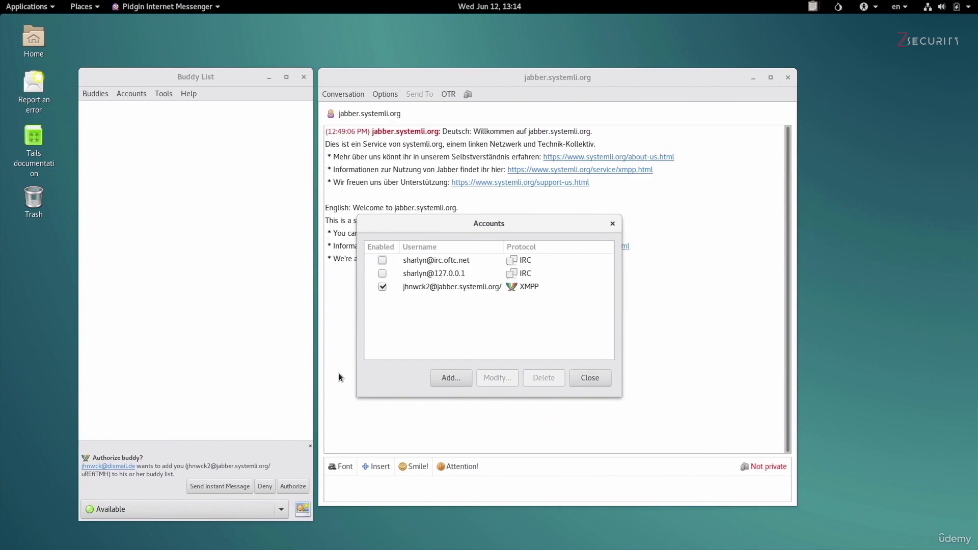
pyautogui.click(589, 379)
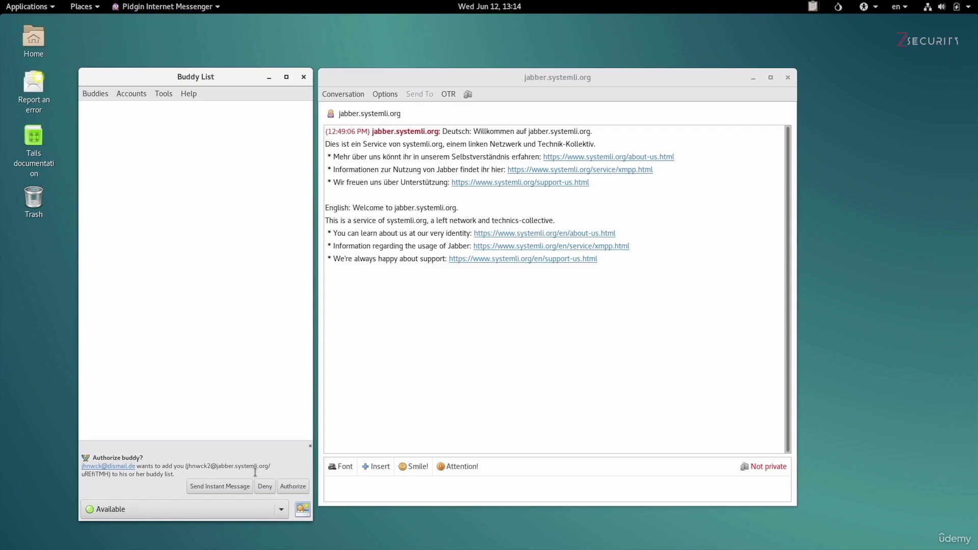
pyautogui.click(290, 486)
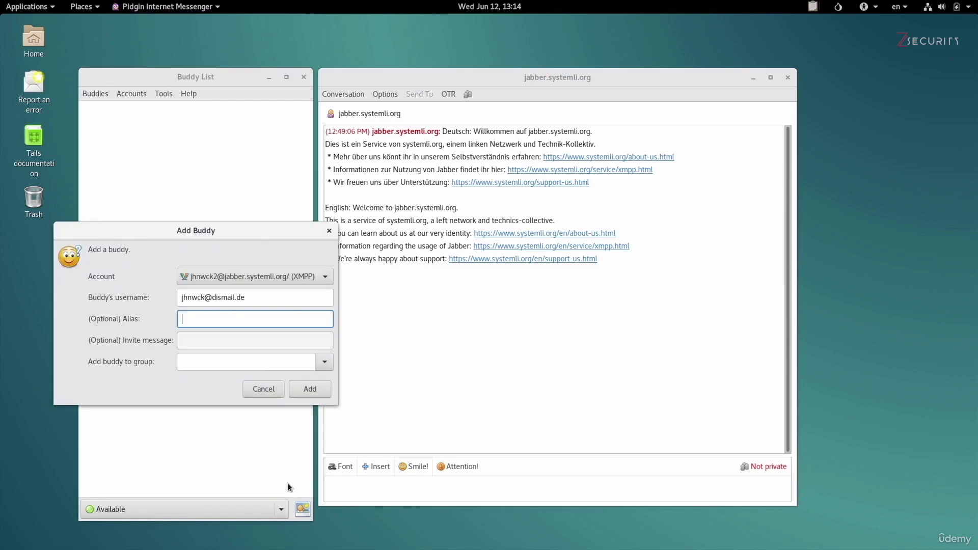
pyautogui.click(322, 391)
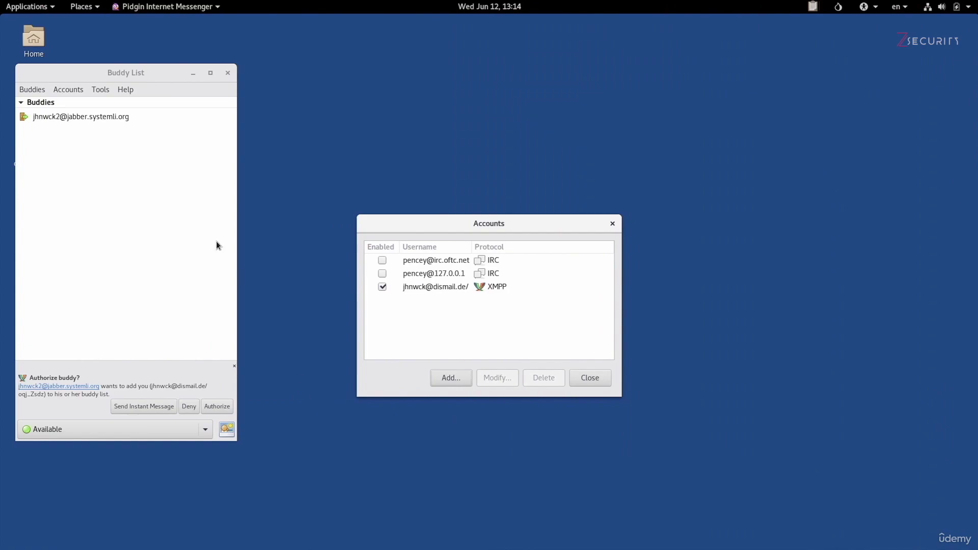
# - Open a chat with the jabber.systemli.org buddy, close Accounts, and widen the window
pyautogui.click(84, 117)
pyautogui.moveTo(77, 117)
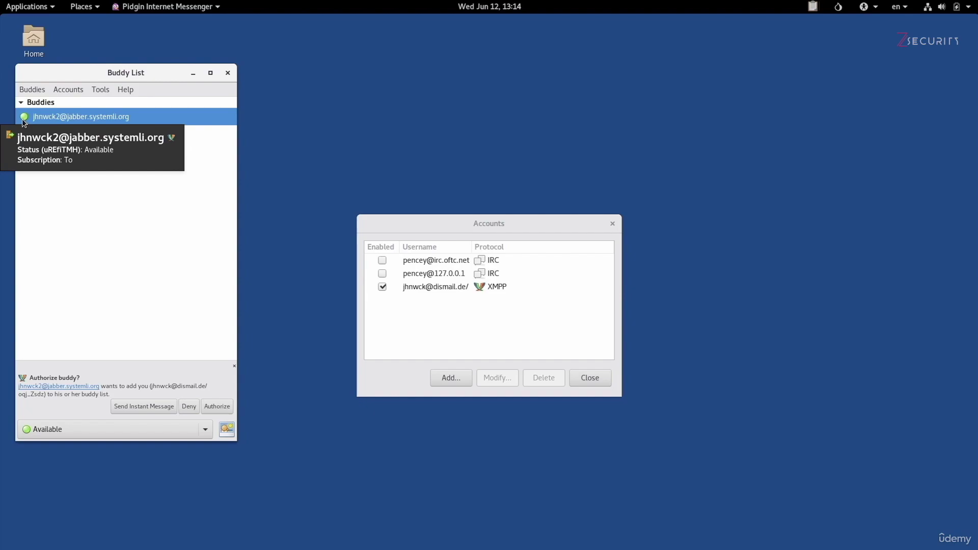
pyautogui.doubleClick(50, 116)
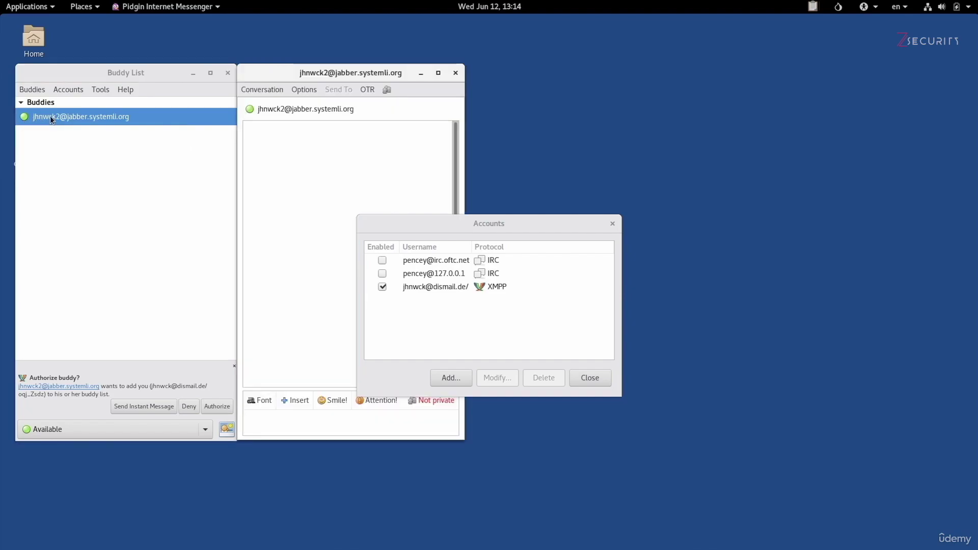
pyautogui.click(613, 223)
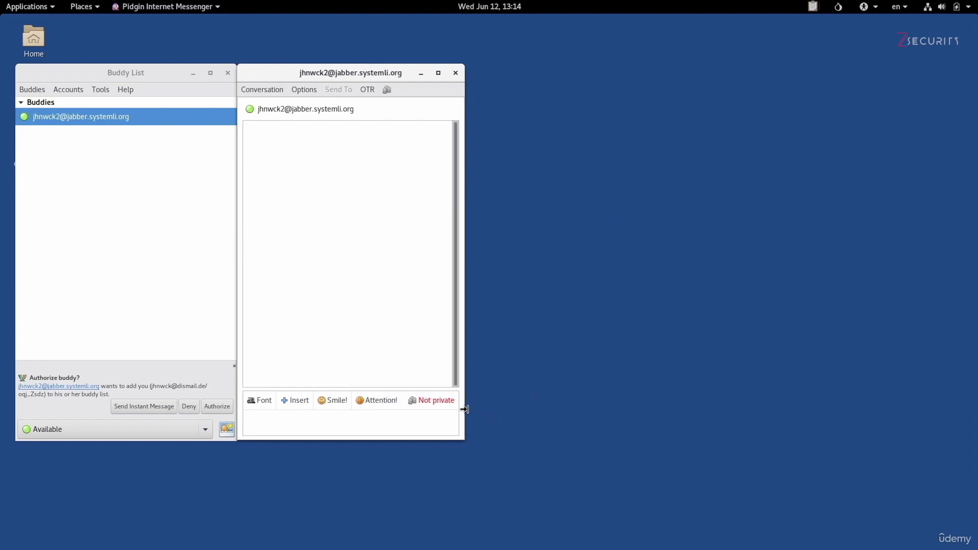
pyautogui.moveTo(463, 408); pyautogui.dragTo(756, 406)
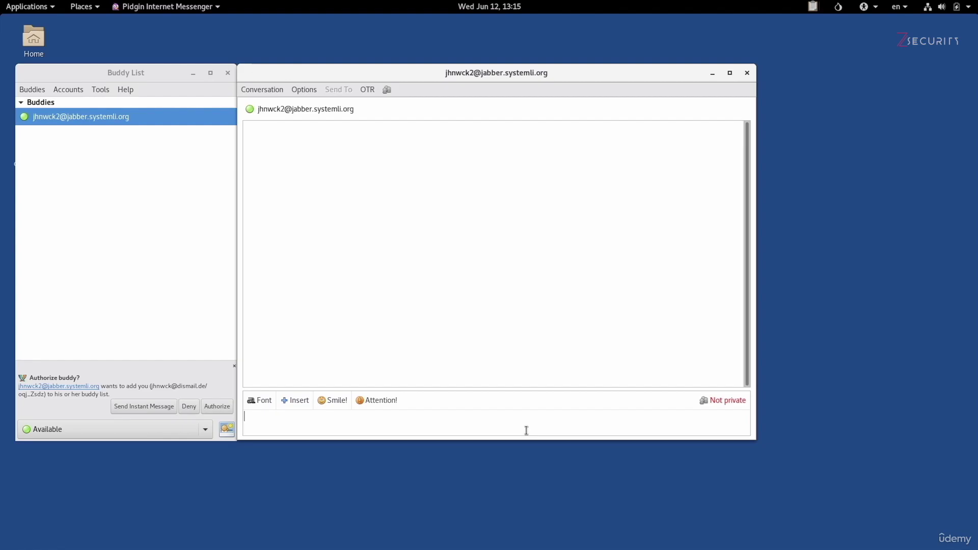
pyautogui.write('Hey')
# - Send 'Hey' to the buddy, close the server welcome chat, and reply 'hello'
pyautogui.press('Return')
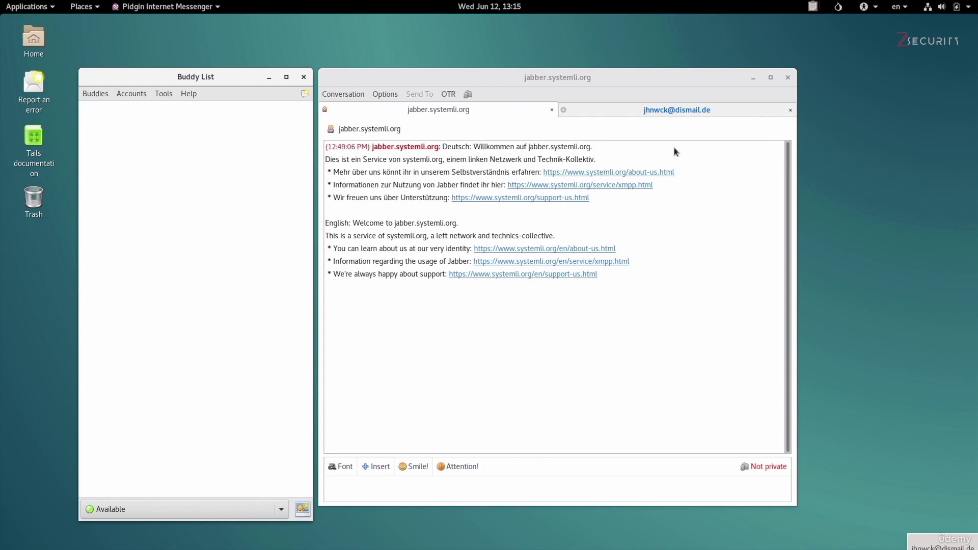
pyautogui.click(650, 111)
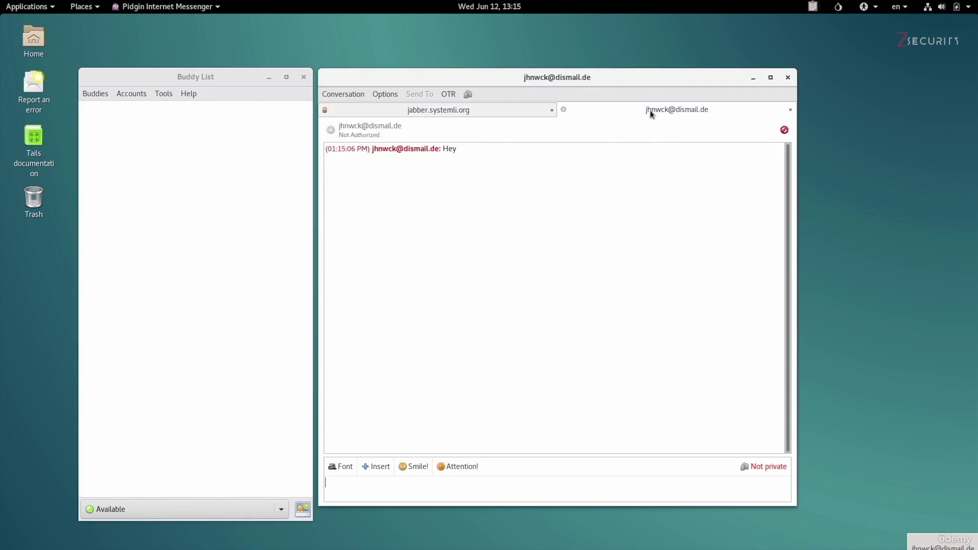
pyautogui.click(550, 111)
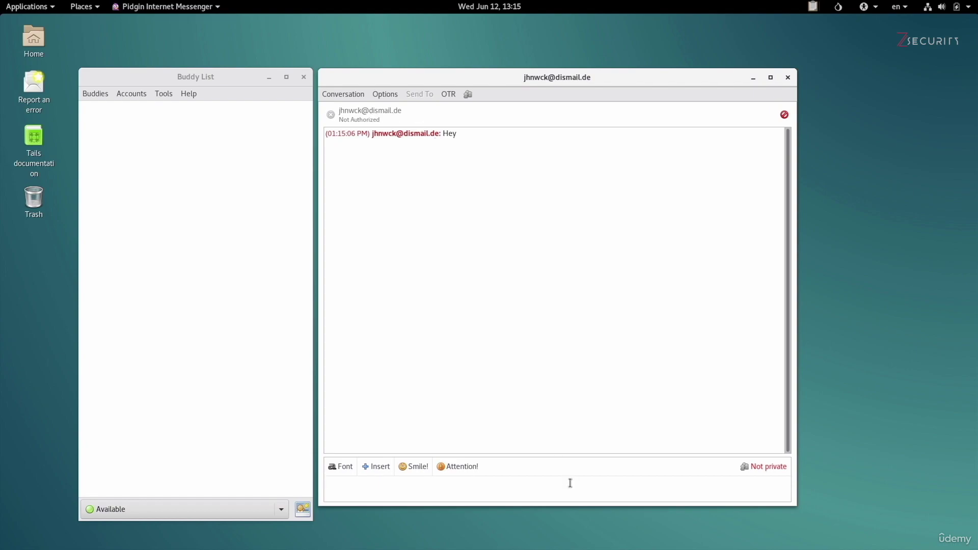
pyautogui.write('hel')
pyautogui.write('lo')
pyautogui.press('Return')
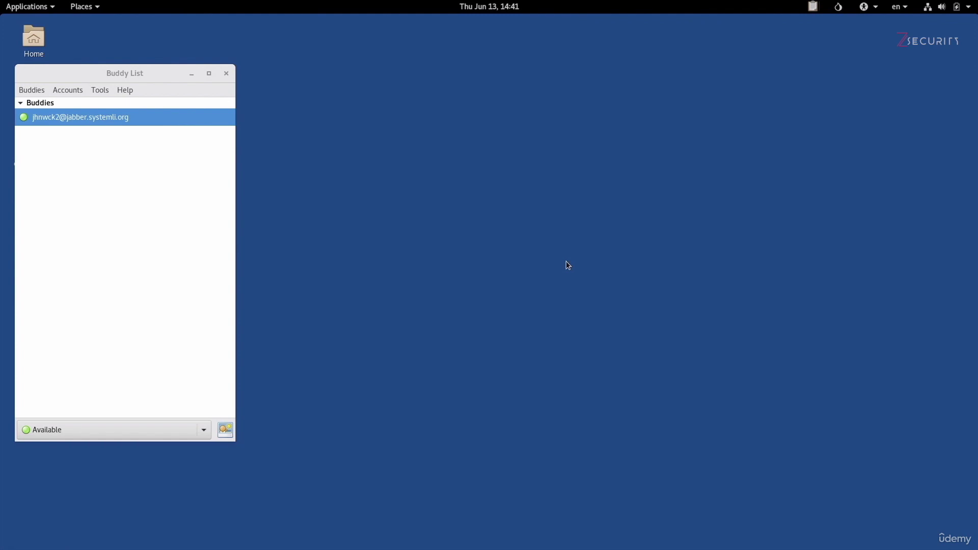
# - Select dismail.de's onion address in Tor Browser's XMPP server list, then return to Pidgin
pyautogui.hotkey('alt', 'Tab')
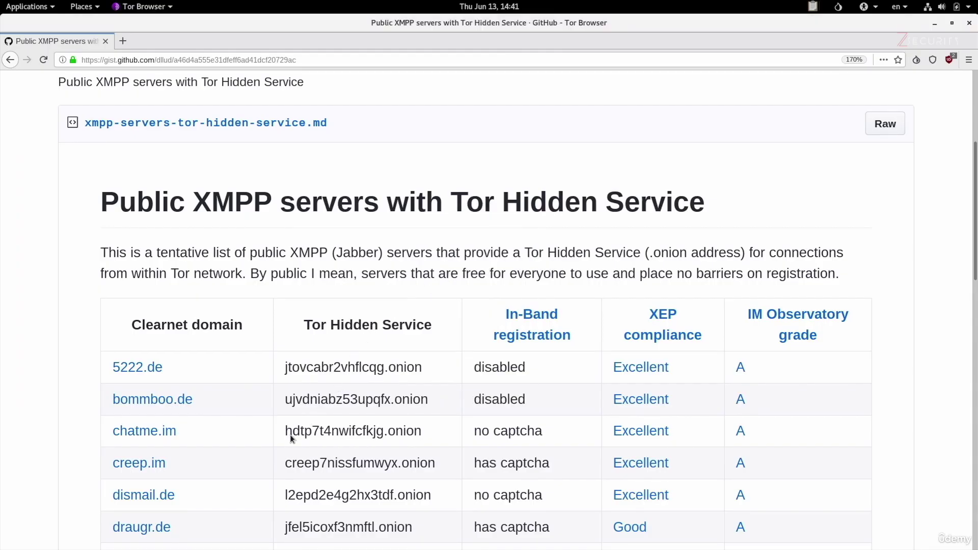
pyautogui.moveTo(212, 496); pyautogui.dragTo(128, 503)
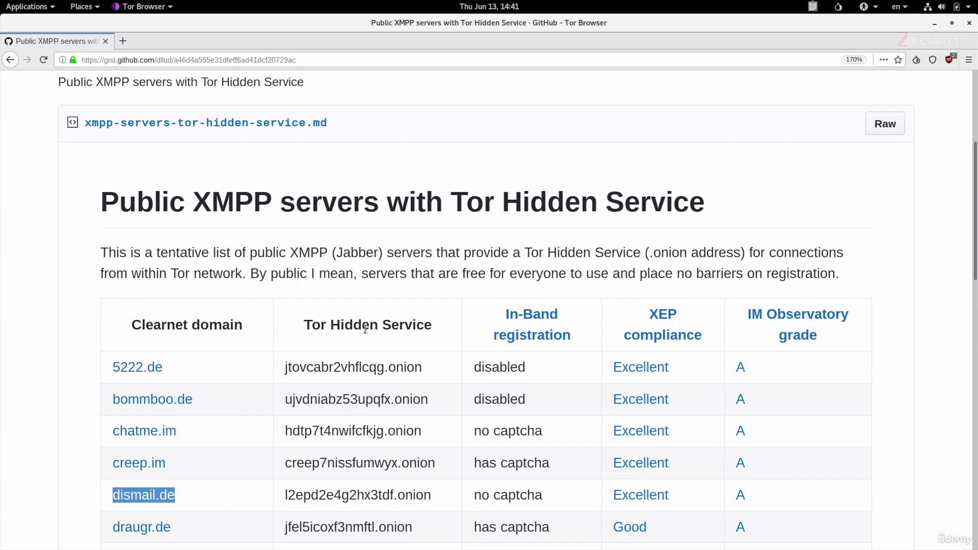
pyautogui.moveTo(284, 497); pyautogui.dragTo(431, 499)
pyautogui.hotkey('ctrl', 'c')
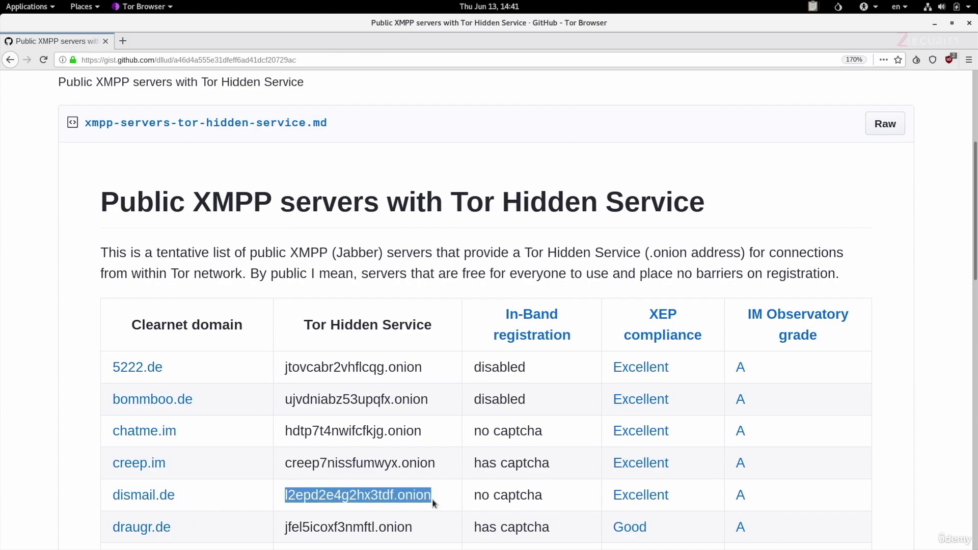
pyautogui.hotkey('ctrl', 'alt', 'Down')
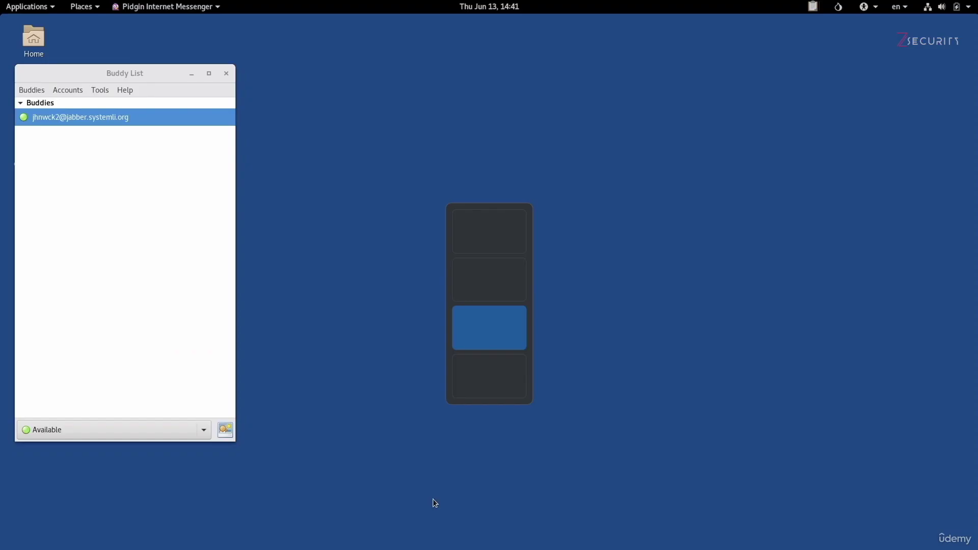
# - Set Pidgin to Offline and select the dismail.de XMPP account in Manage Accounts
pyautogui.click(205, 431)
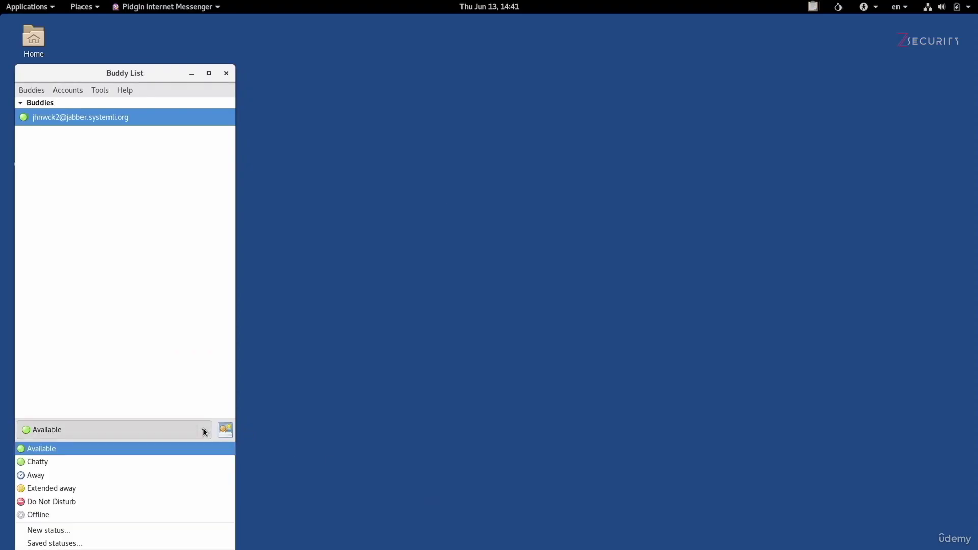
pyautogui.click(192, 516)
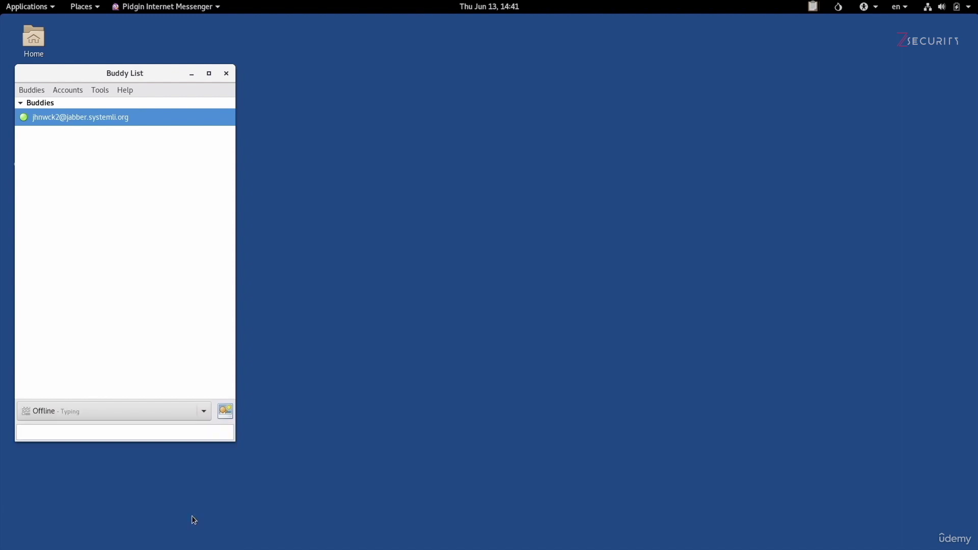
pyautogui.click(65, 90)
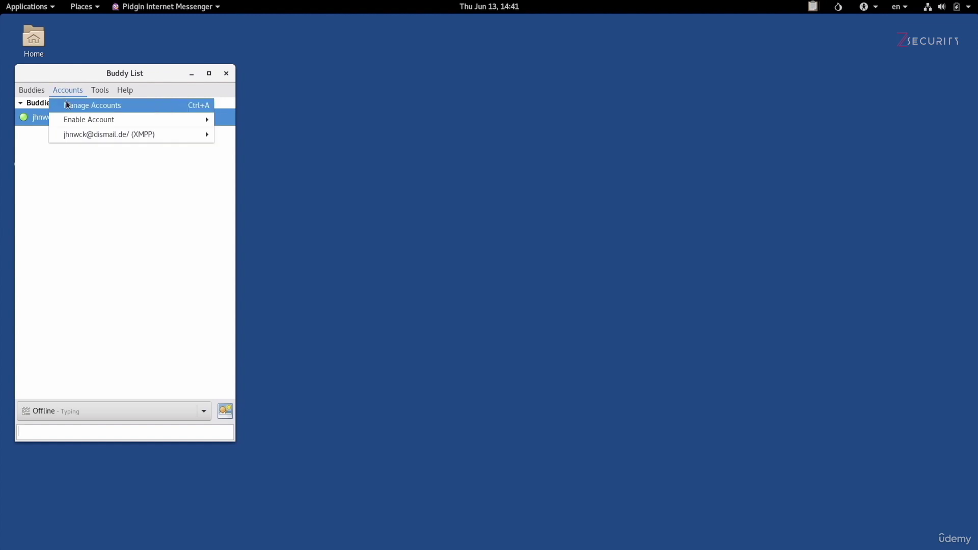
pyautogui.click(66, 105)
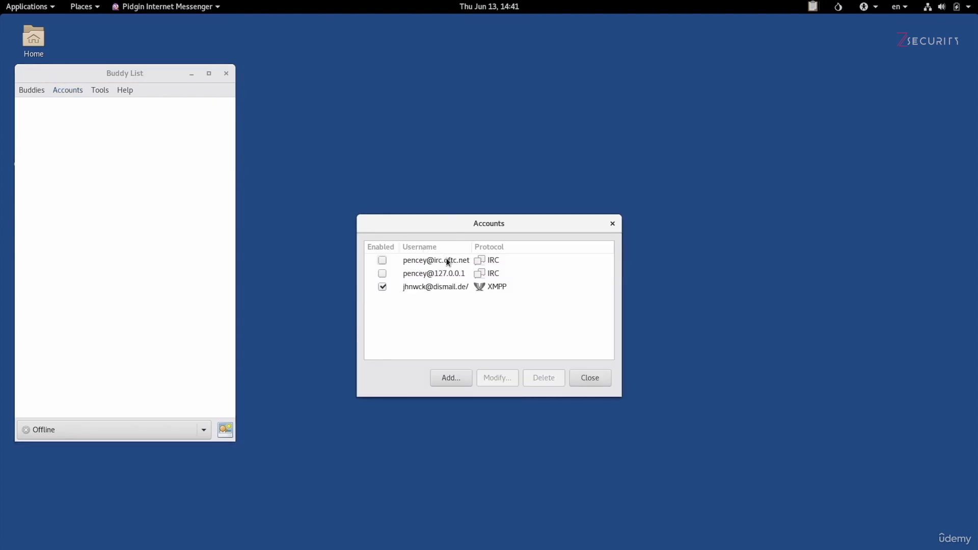
pyautogui.click(456, 286)
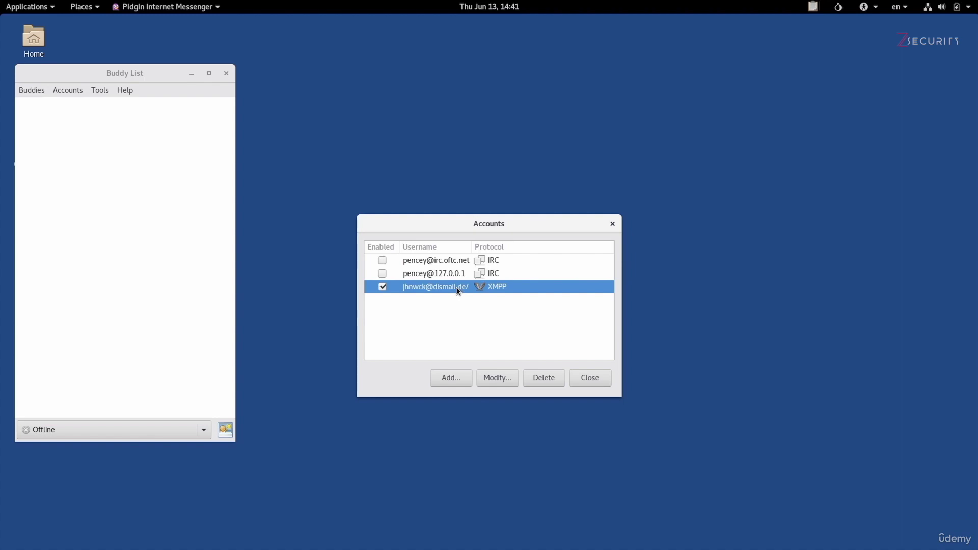
# - Set the dismail.de account's advanced Connect server to l2epd2e4g2hx3tdf.onion and save it
pyautogui.click(499, 379)
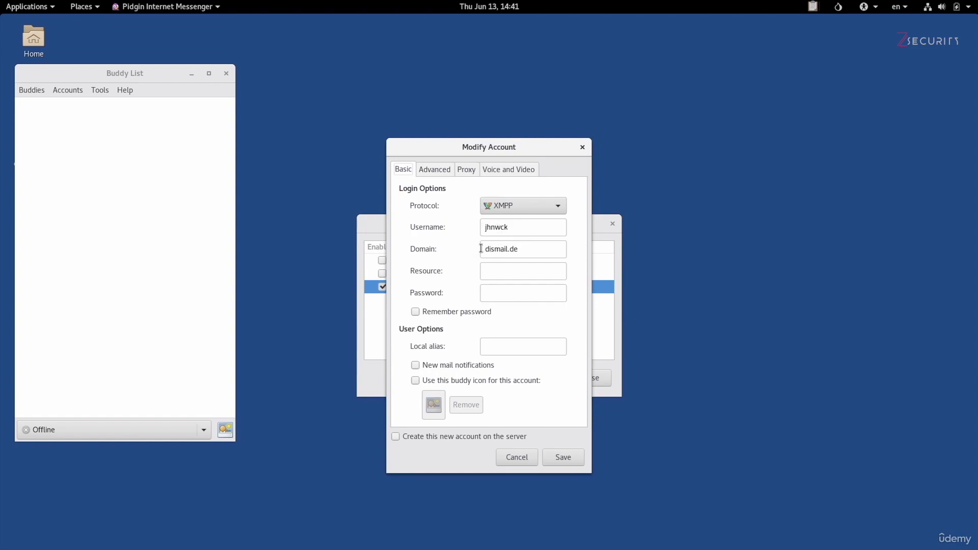
pyautogui.click(426, 172)
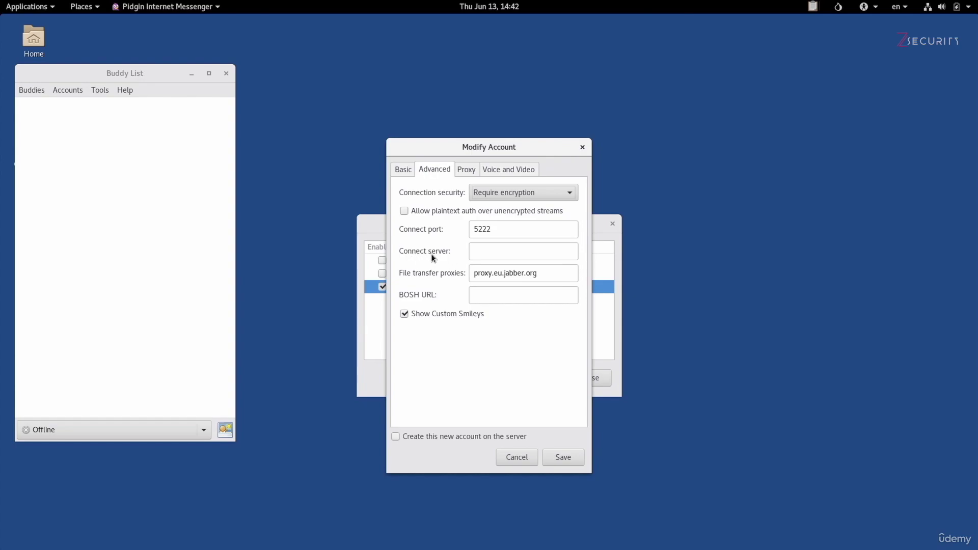
pyautogui.click(491, 252)
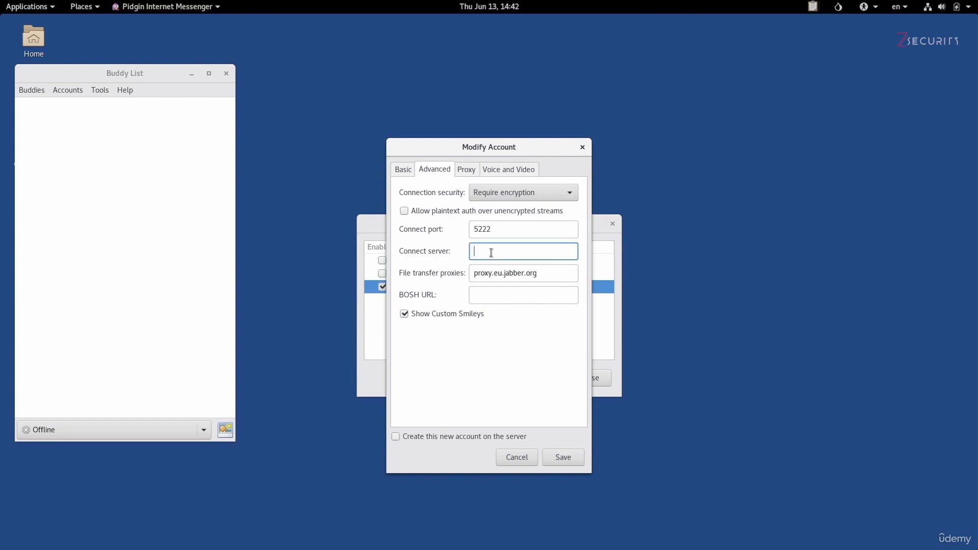
pyautogui.hotkey('ctrl', 'v')
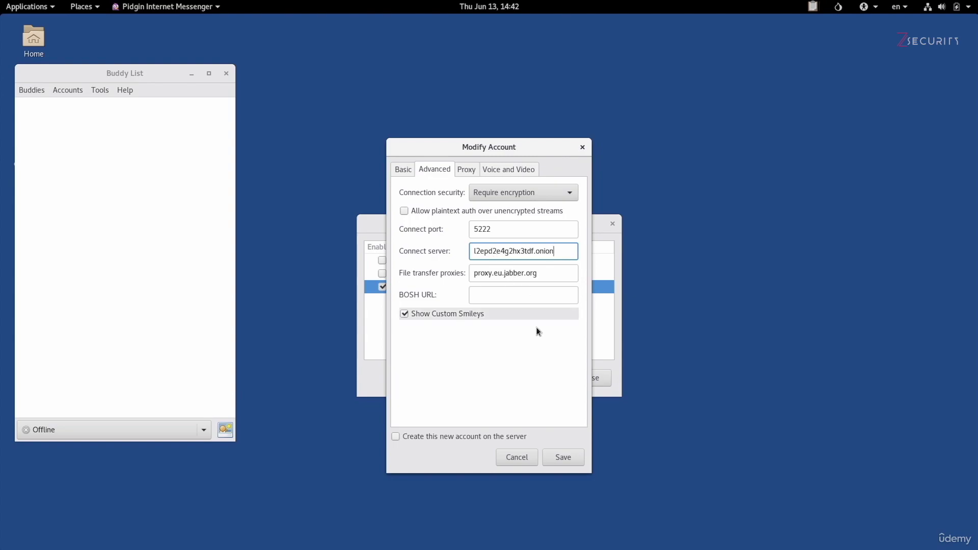
pyautogui.click(572, 457)
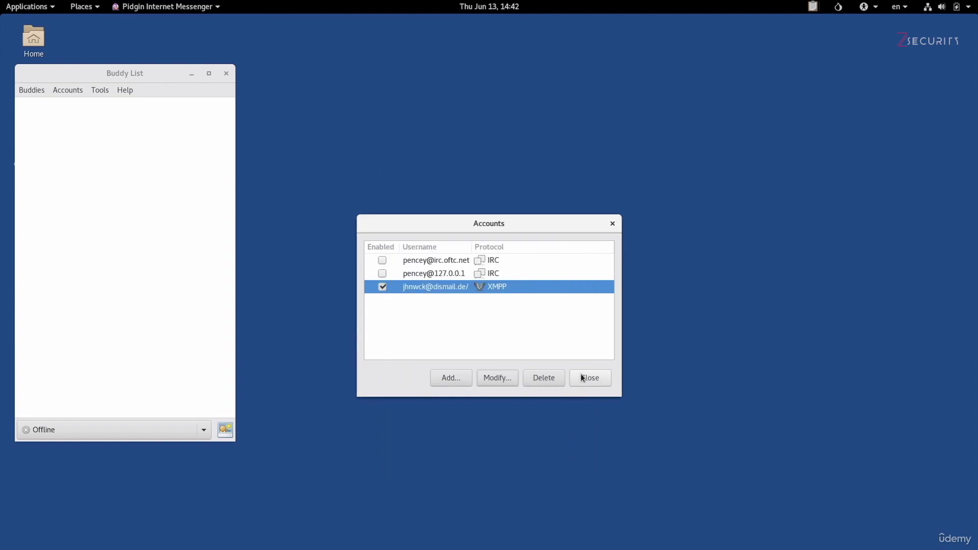
# - Close the Accounts list, set status to Available, and submit the dismail.de password
pyautogui.click(588, 378)
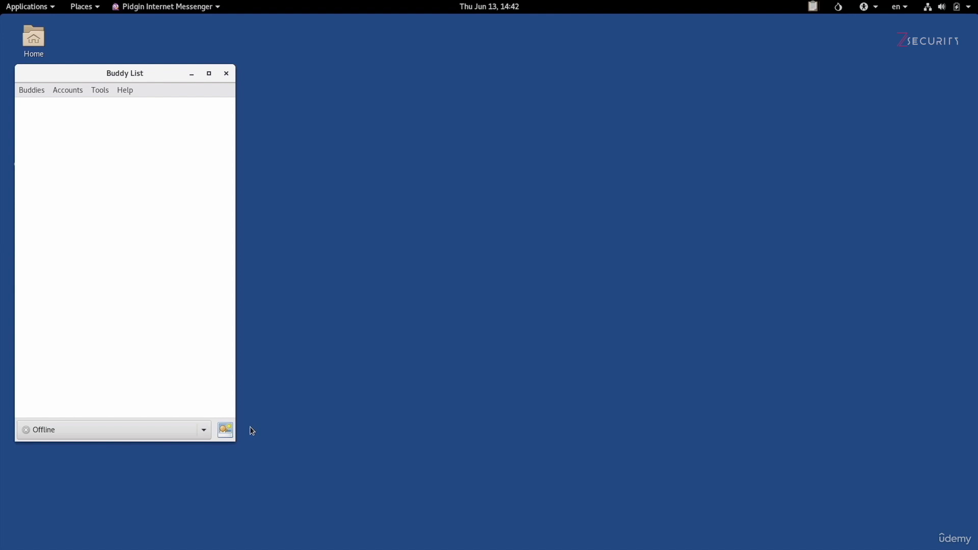
pyautogui.click(204, 435)
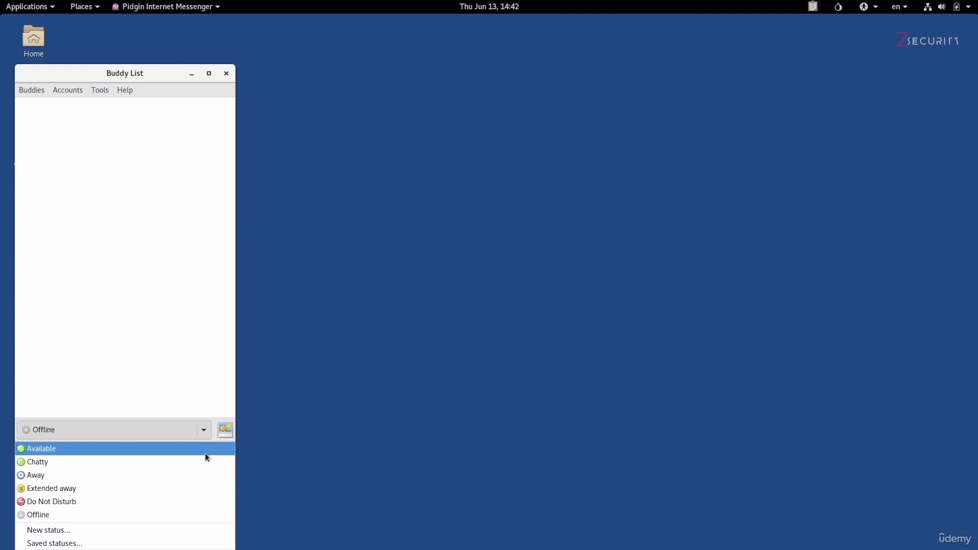
pyautogui.click(213, 454)
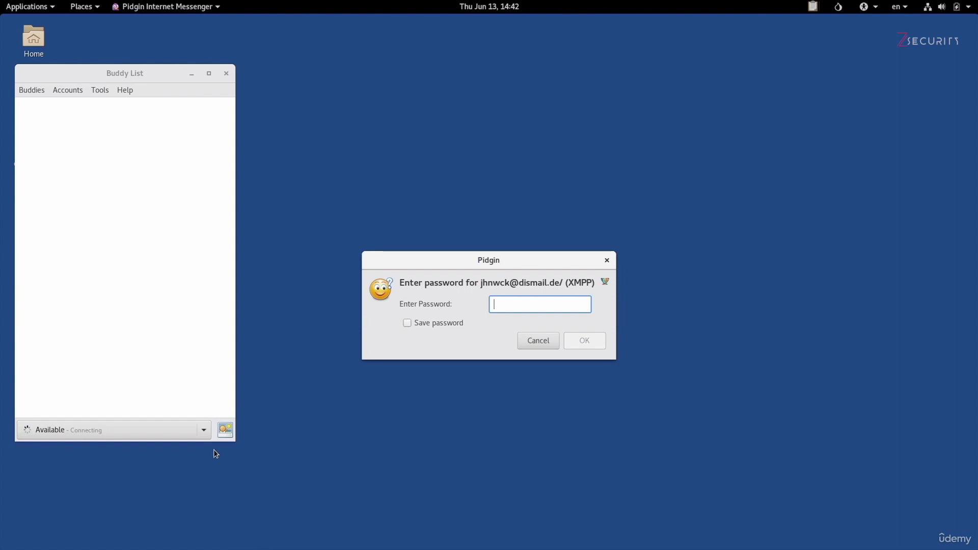
pyautogui.write('******')
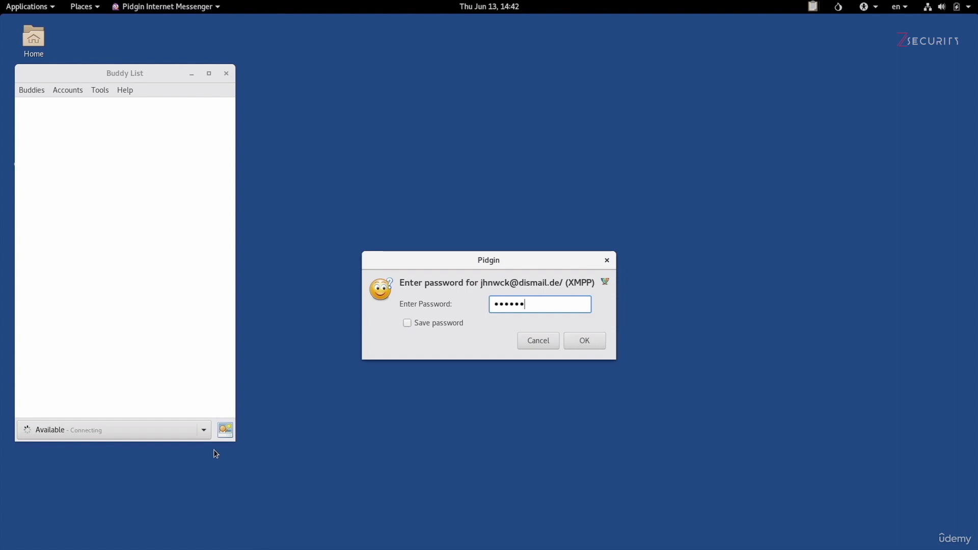
pyautogui.write('**')
pyautogui.press('Return')
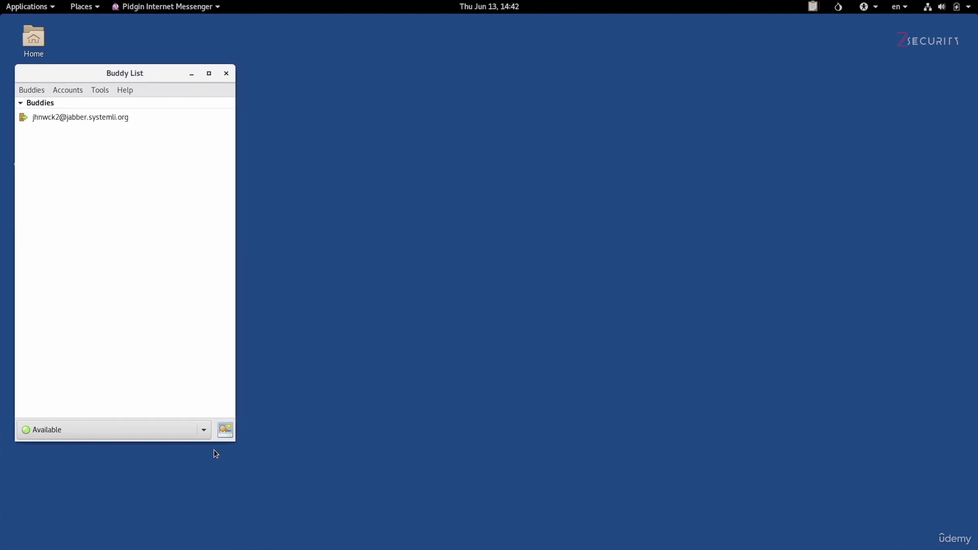
# - Open a conversation with the jabber.systemli.org buddy and send the message 'test'
pyautogui.moveTo(80, 117)
pyautogui.doubleClick(111, 119)
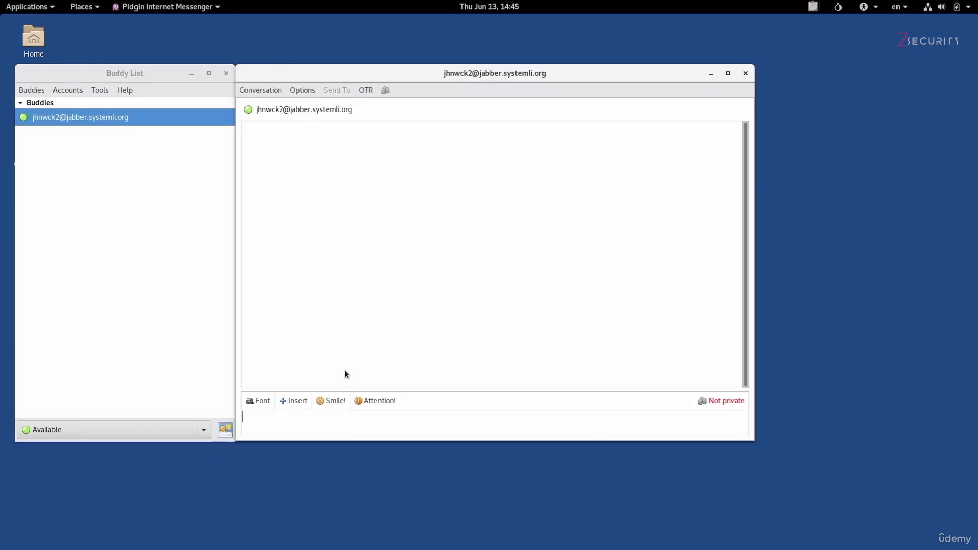
pyautogui.write('test')
pyautogui.press('Return')
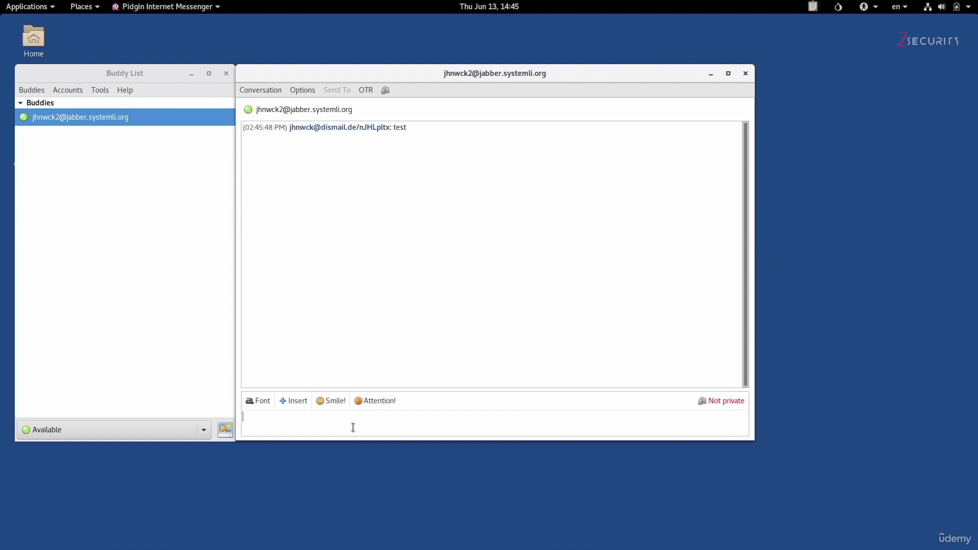